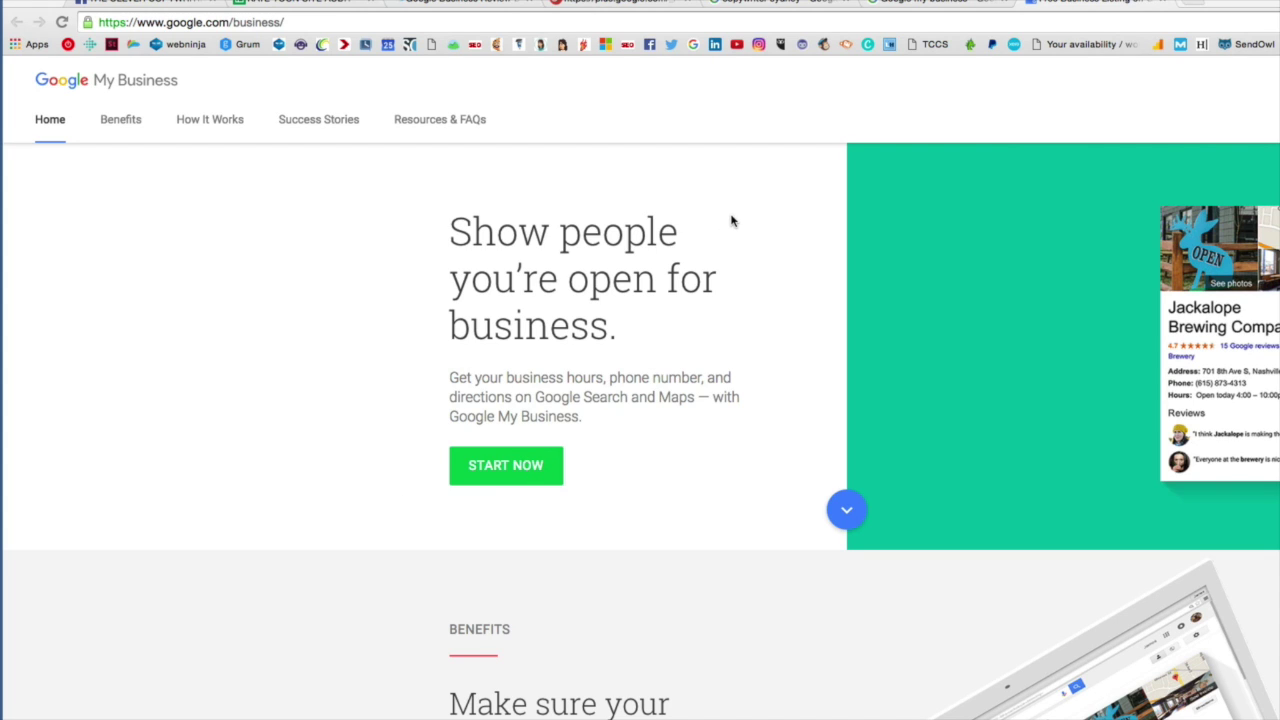
# Switch to the 'copywriter sydney' results tab and select the whole search query.
pyautogui.click(768, 3)
pyautogui.scroll(1, 701, 315)
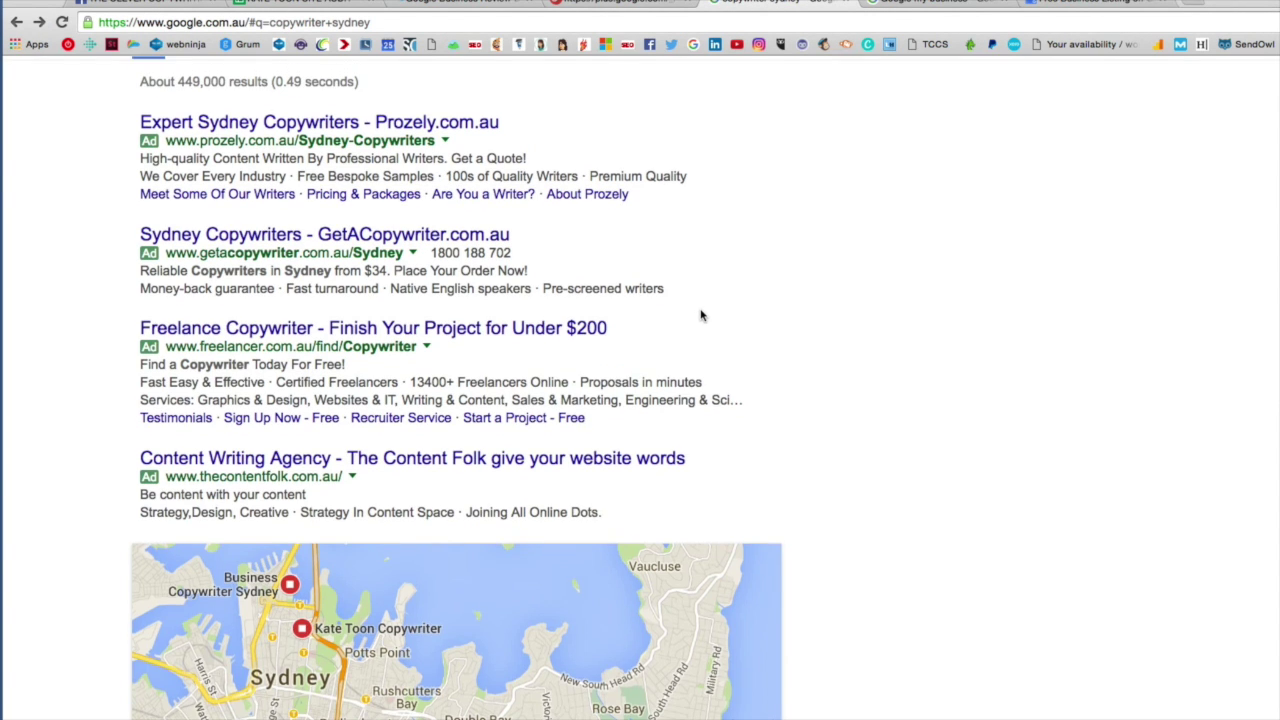
pyautogui.scroll(1, 701, 315)
pyautogui.click(272, 86)
pyautogui.moveTo(280, 87); pyautogui.dragTo(139, 87)
pyautogui.moveTo(275, 86); pyautogui.dragTo(140, 86)
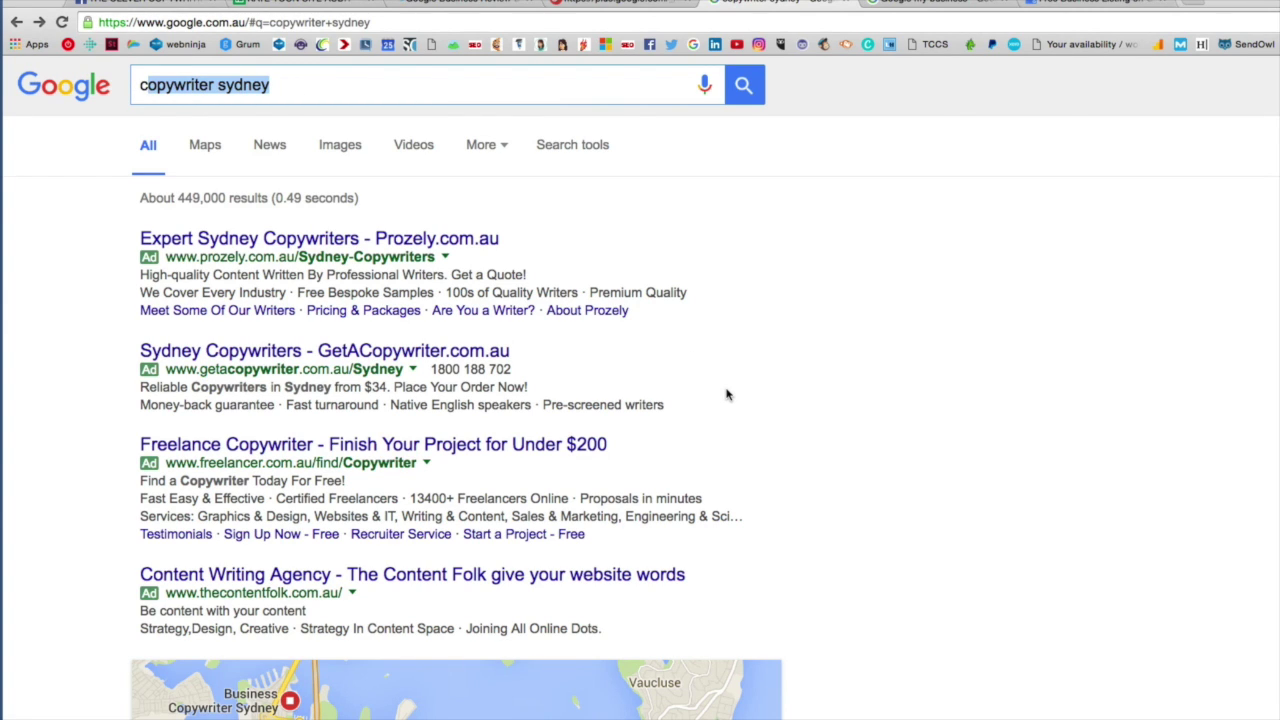
# Scroll to the local map pack and open the full list of Sydney copywriter places.
pyautogui.scroll(-4, 727, 394)
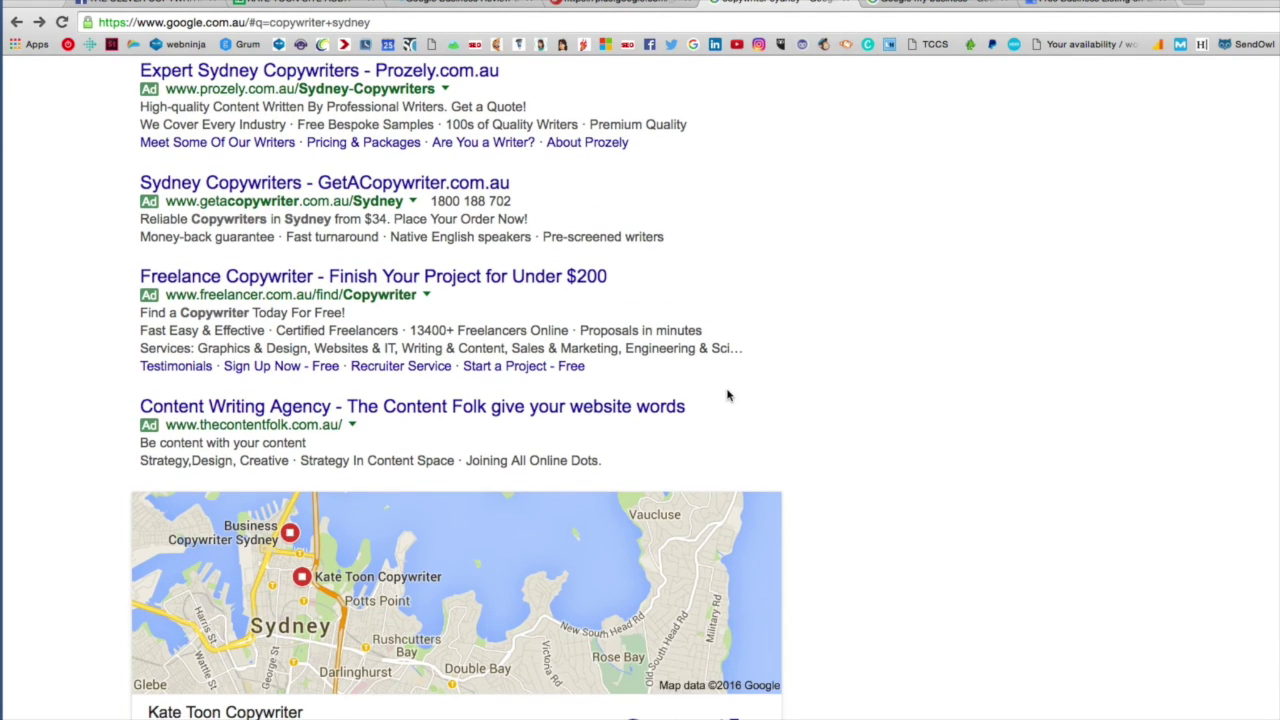
pyautogui.scroll(-5, 521, 281)
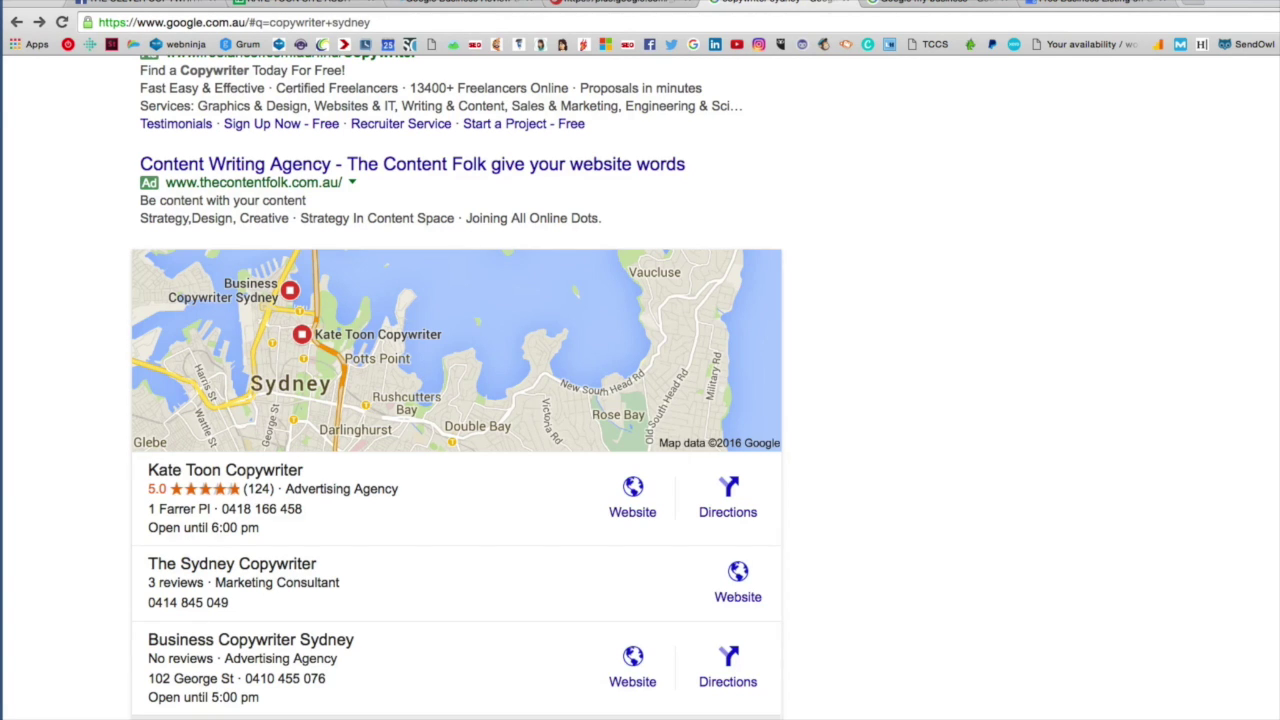
pyautogui.click(402, 595)
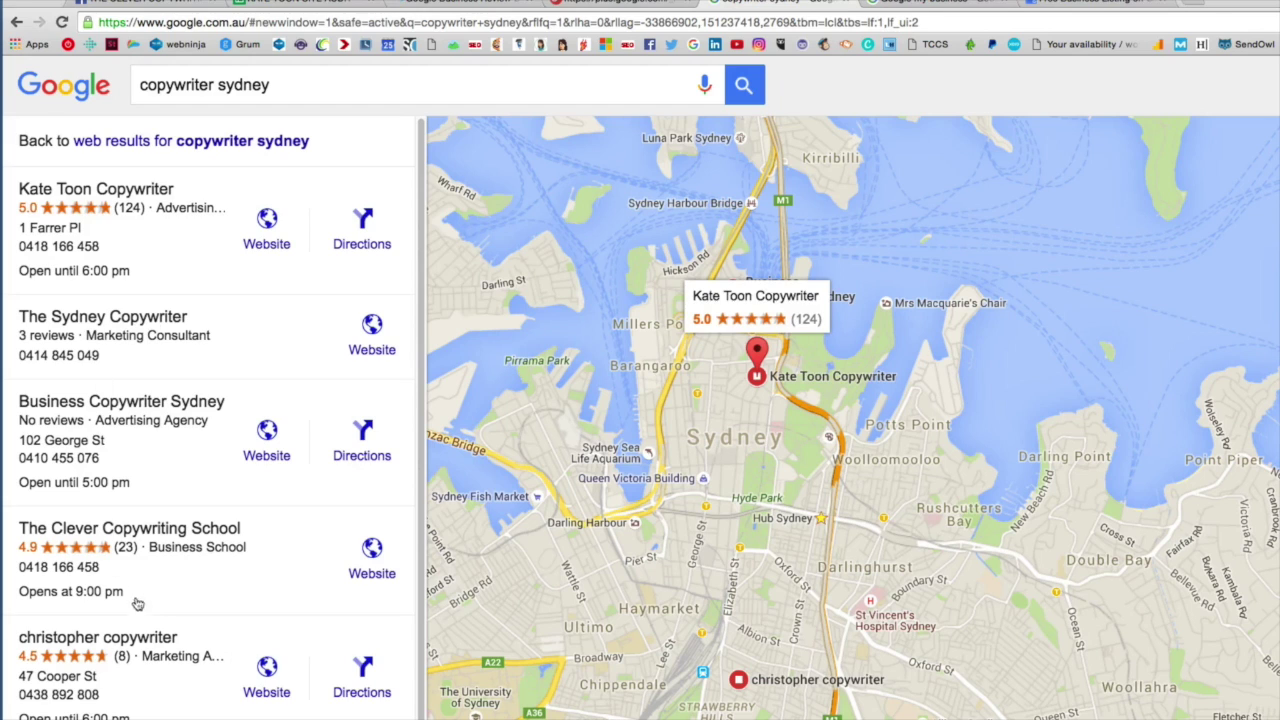
# Open Kate Toon Copywriter's business details from the local list.
pyautogui.click(90, 193)
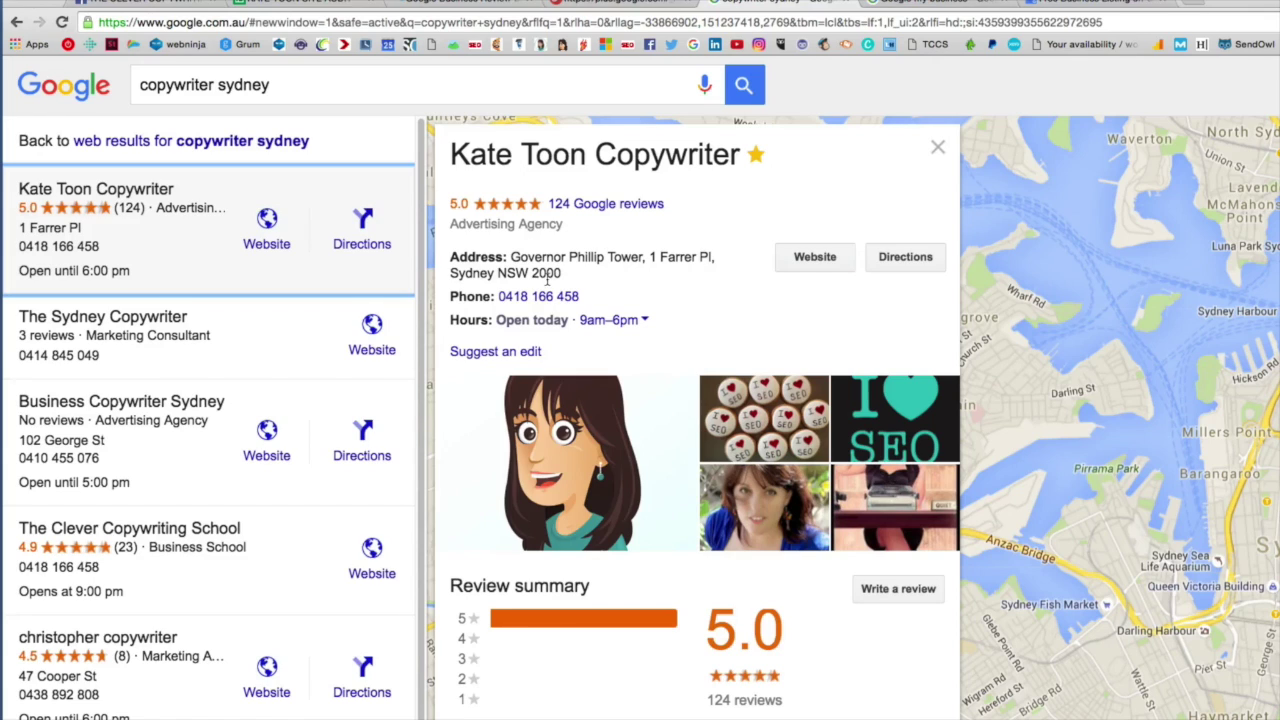
# Open the Rate & review form for Kate Toon Copywriter.
pyautogui.click(898, 589)
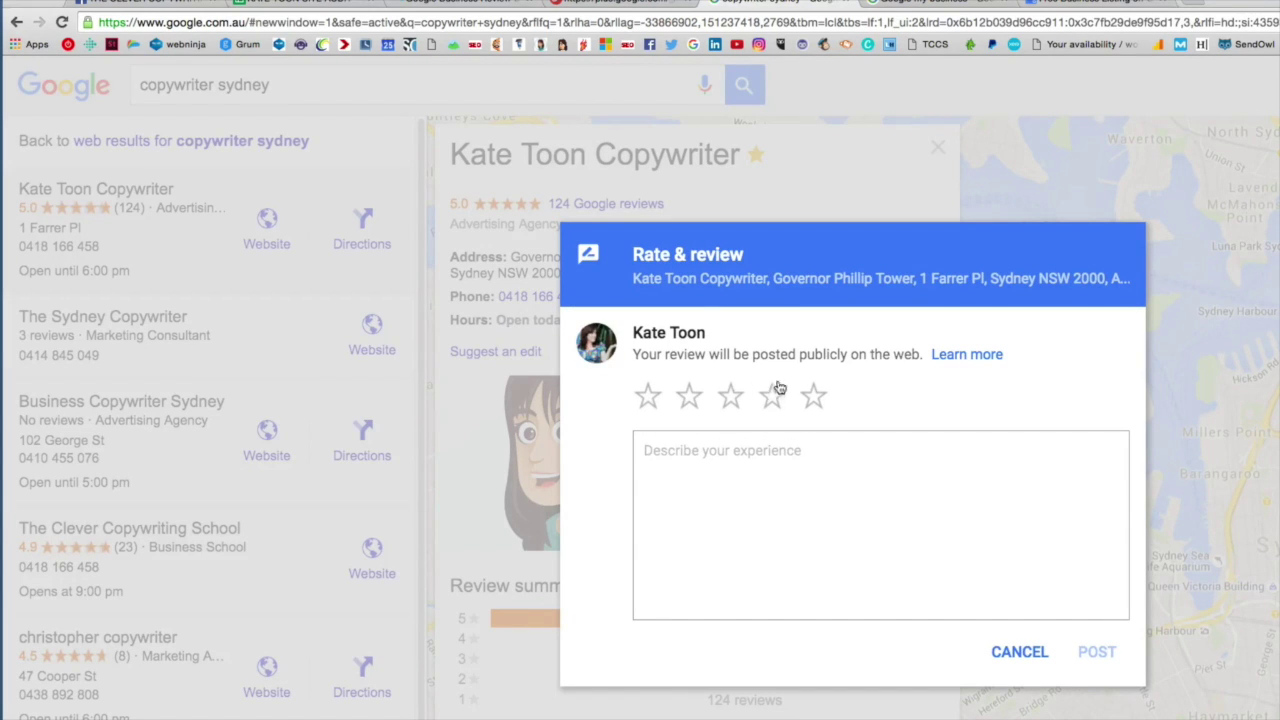
pyautogui.click(811, 399)
pyautogui.click(755, 517)
pyautogui.write('Kate is great!')
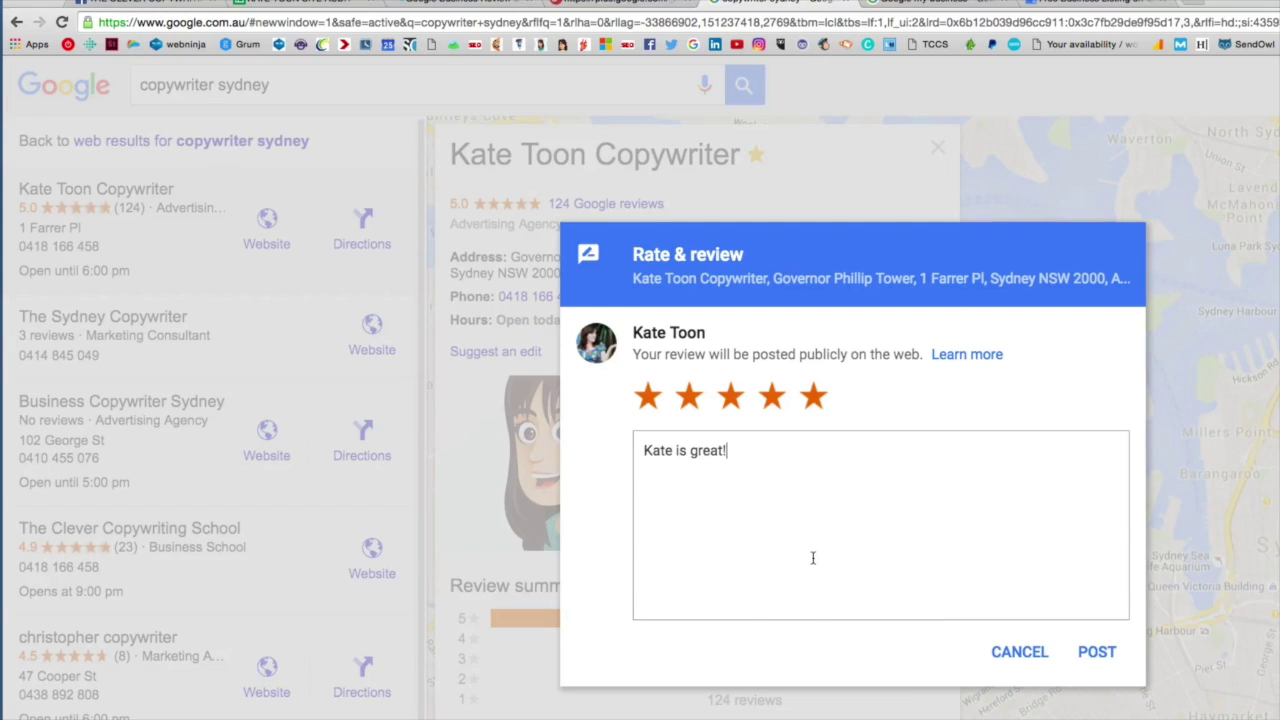
pyautogui.click(1020, 651)
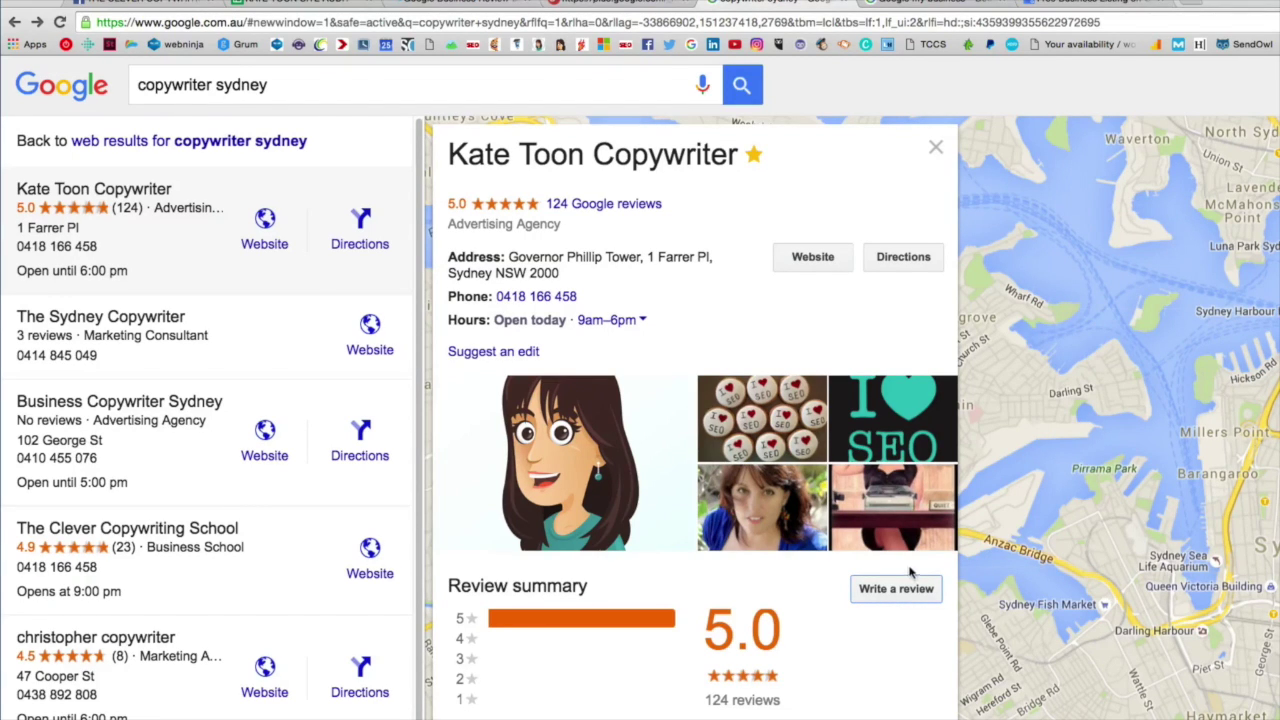
pyautogui.click(916, 22)
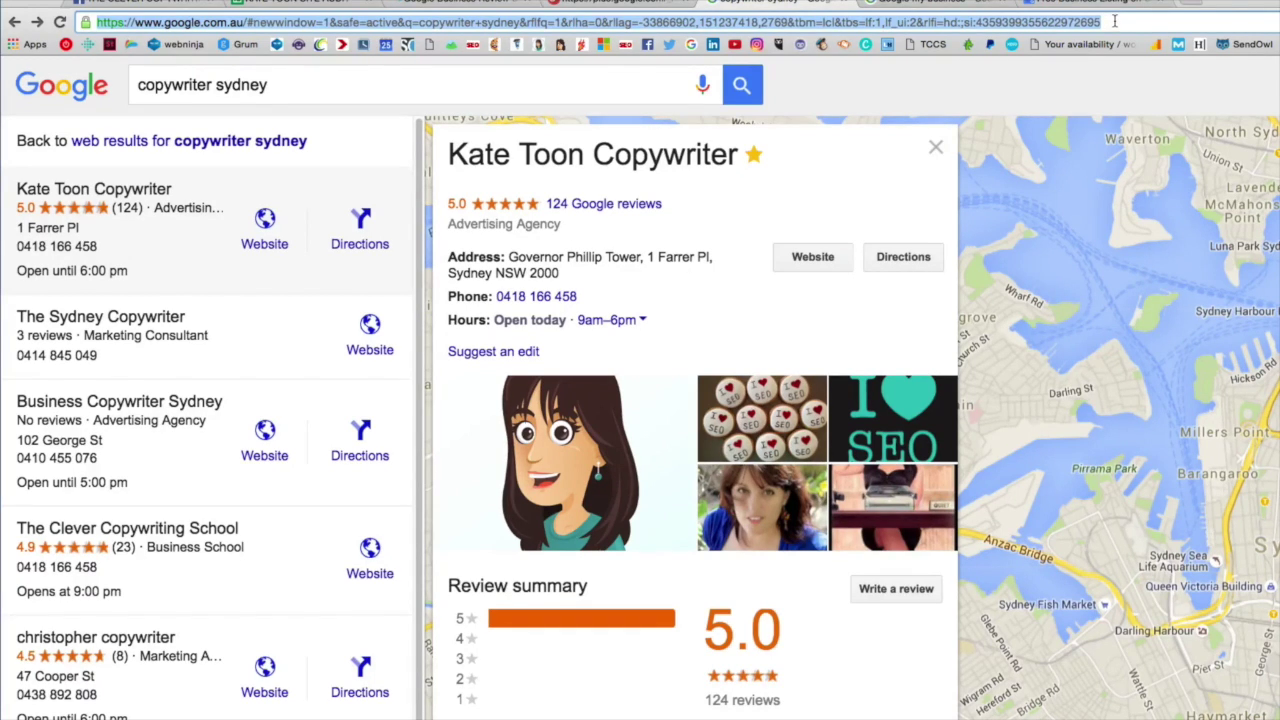
# Switch to the supple.com.au Google Business Review Direct Link Generator tab.
pyautogui.click(440, 5)
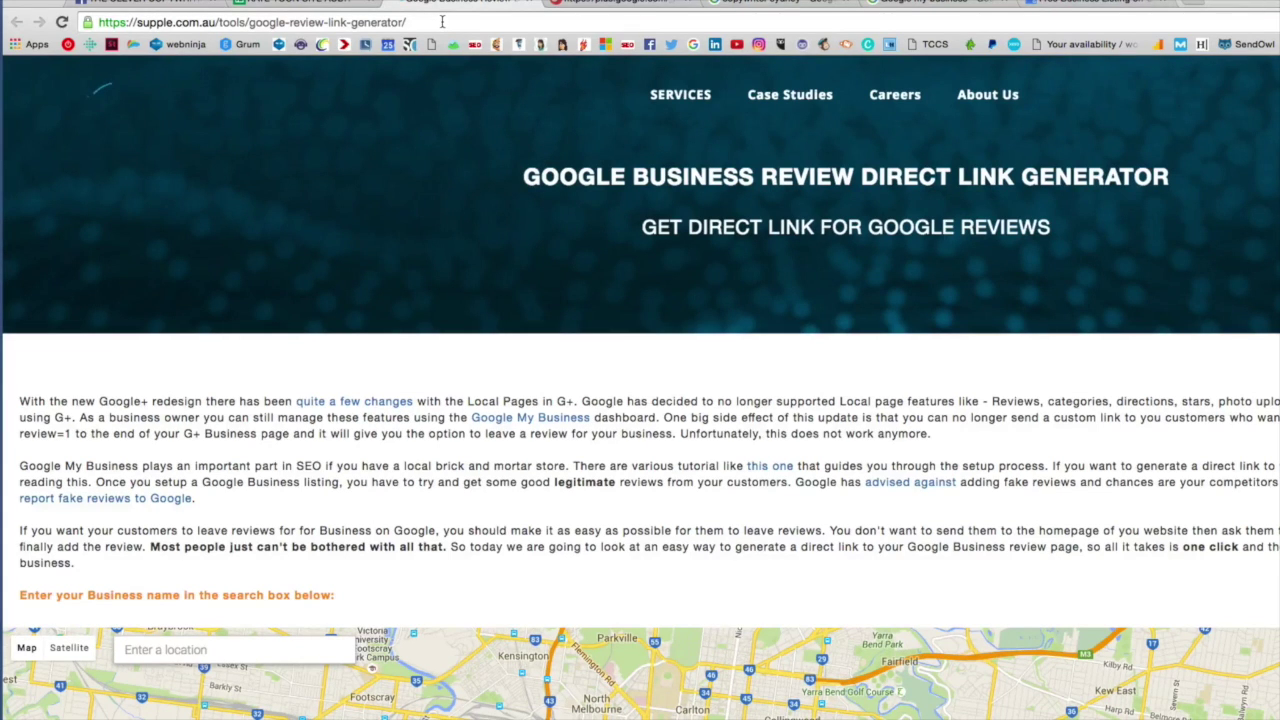
# Search 'kate toon copy' in the location box and choose Kate Toon Copywriter, Sydney.
pyautogui.scroll(-1, 521, 478)
pyautogui.scroll(1, 521, 478)
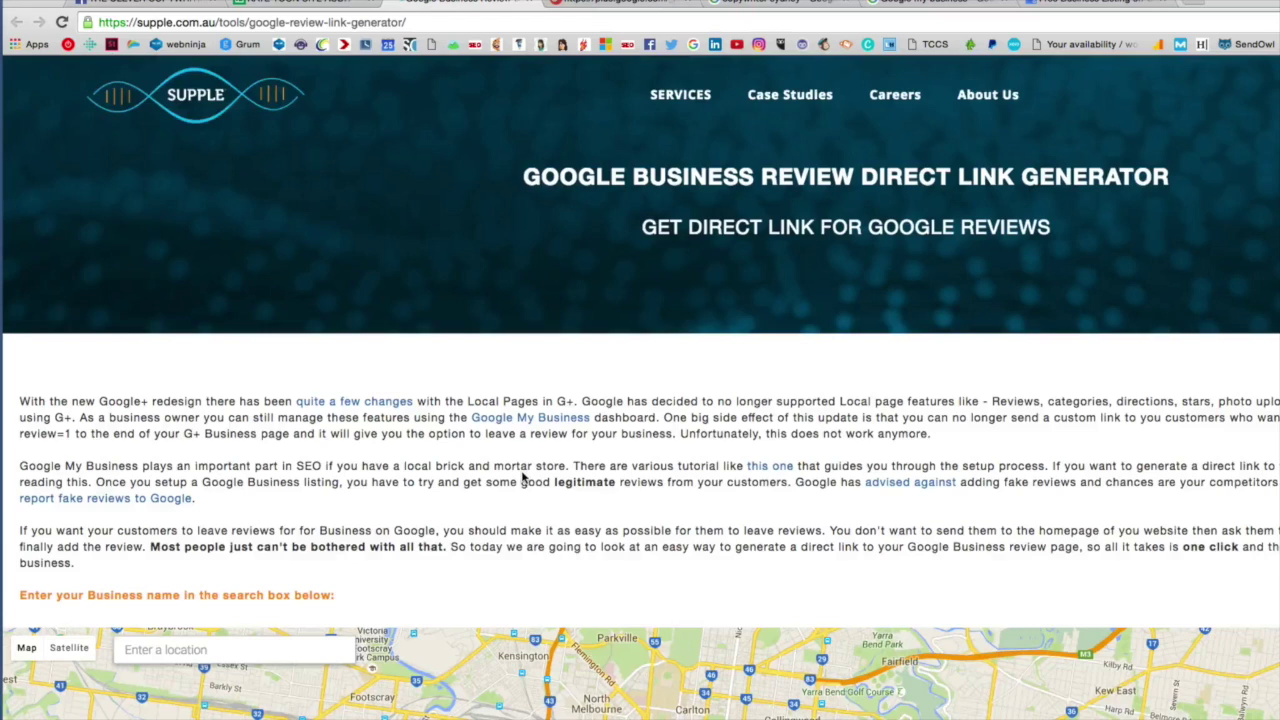
pyautogui.scroll(-3, 521, 478)
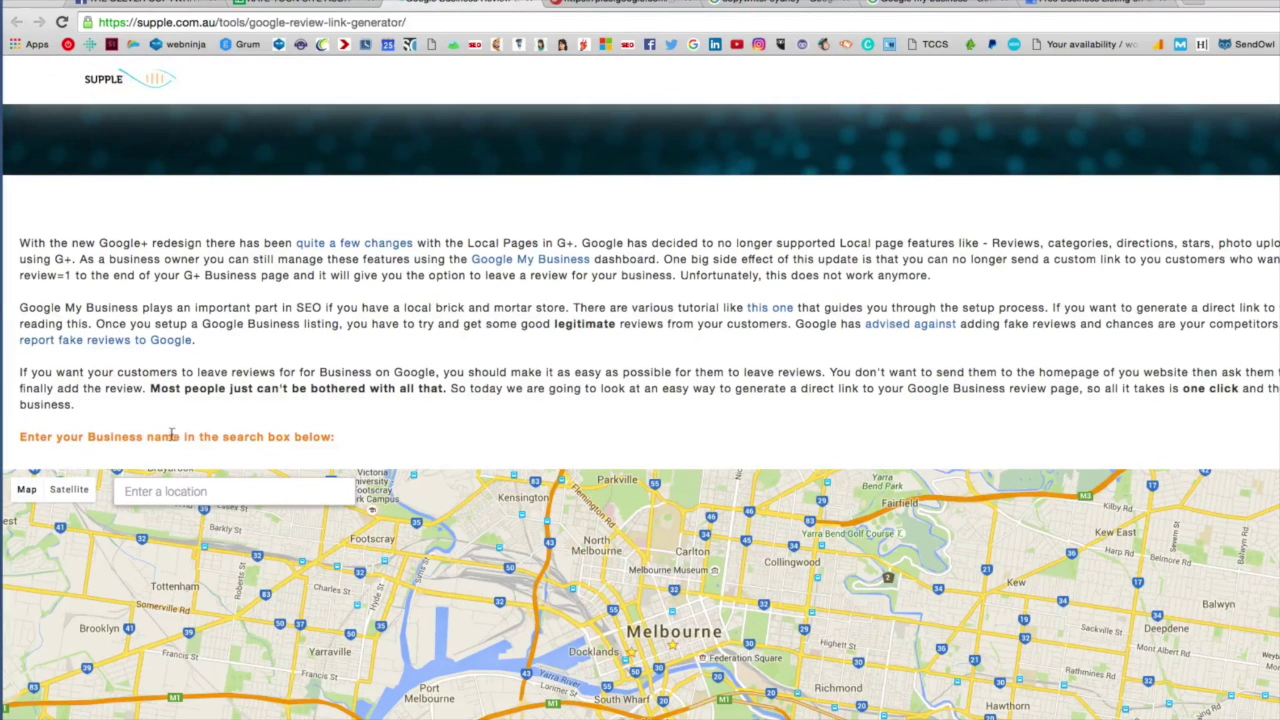
pyautogui.click(295, 496)
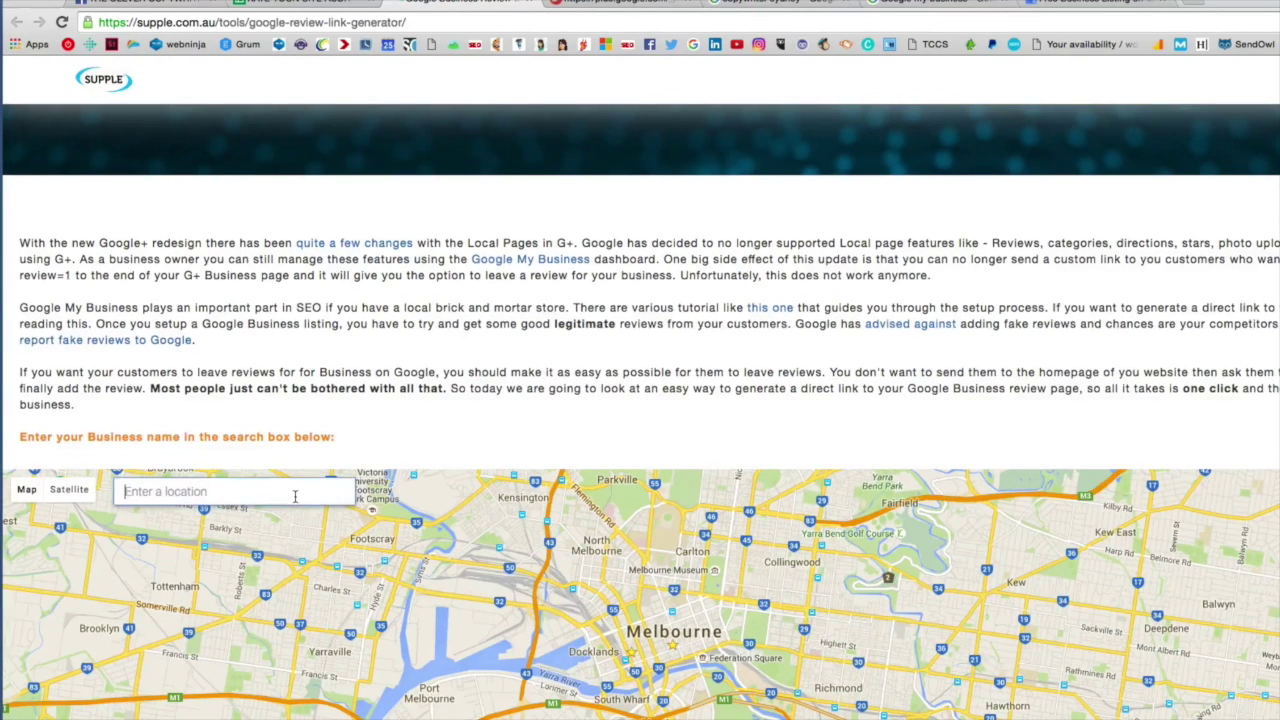
pyautogui.write('kate toon ')
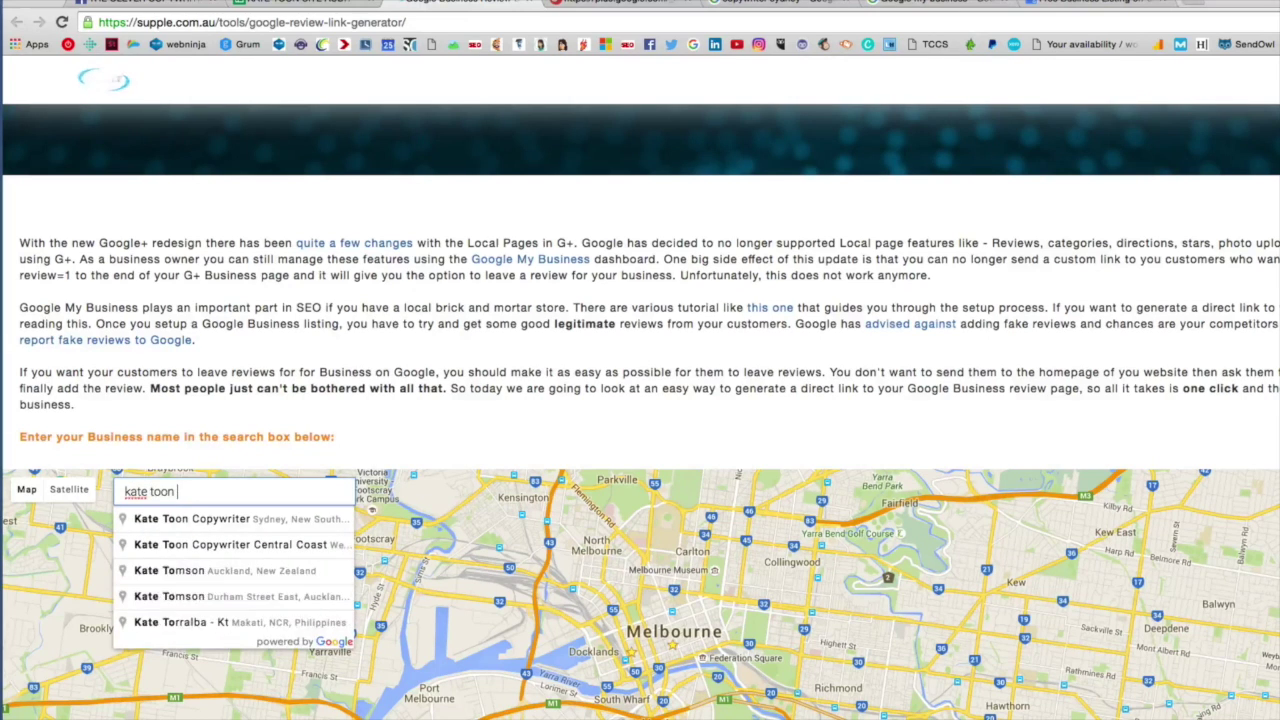
pyautogui.write('copy')
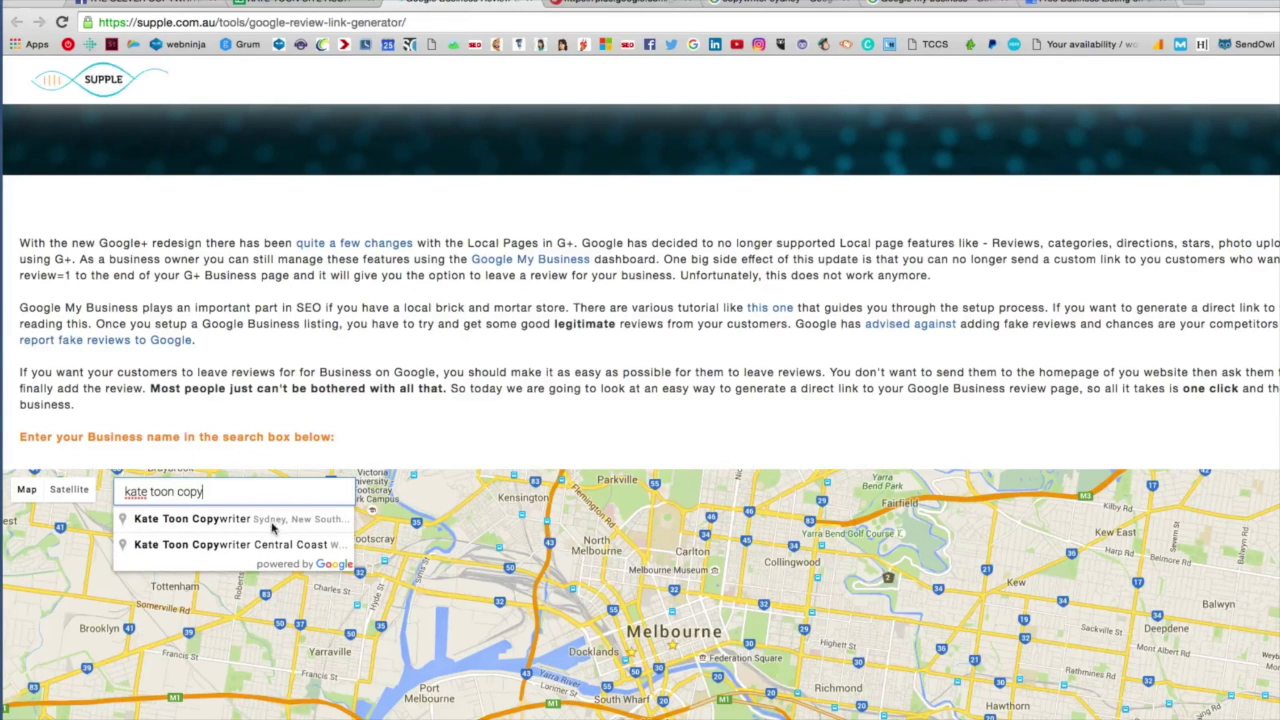
pyautogui.click(220, 522)
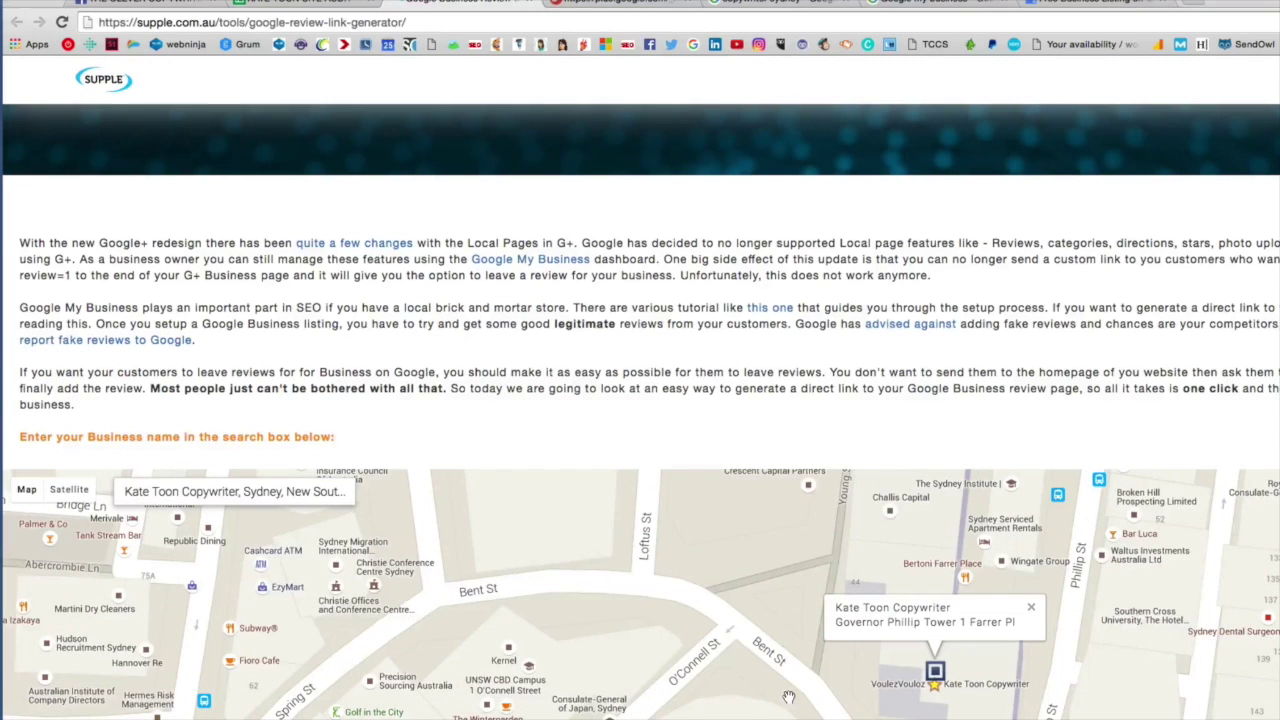
# Scroll to the generated review options and test the Option 1 'Link to Review' URL.
pyautogui.scroll(-5, 789, 697)
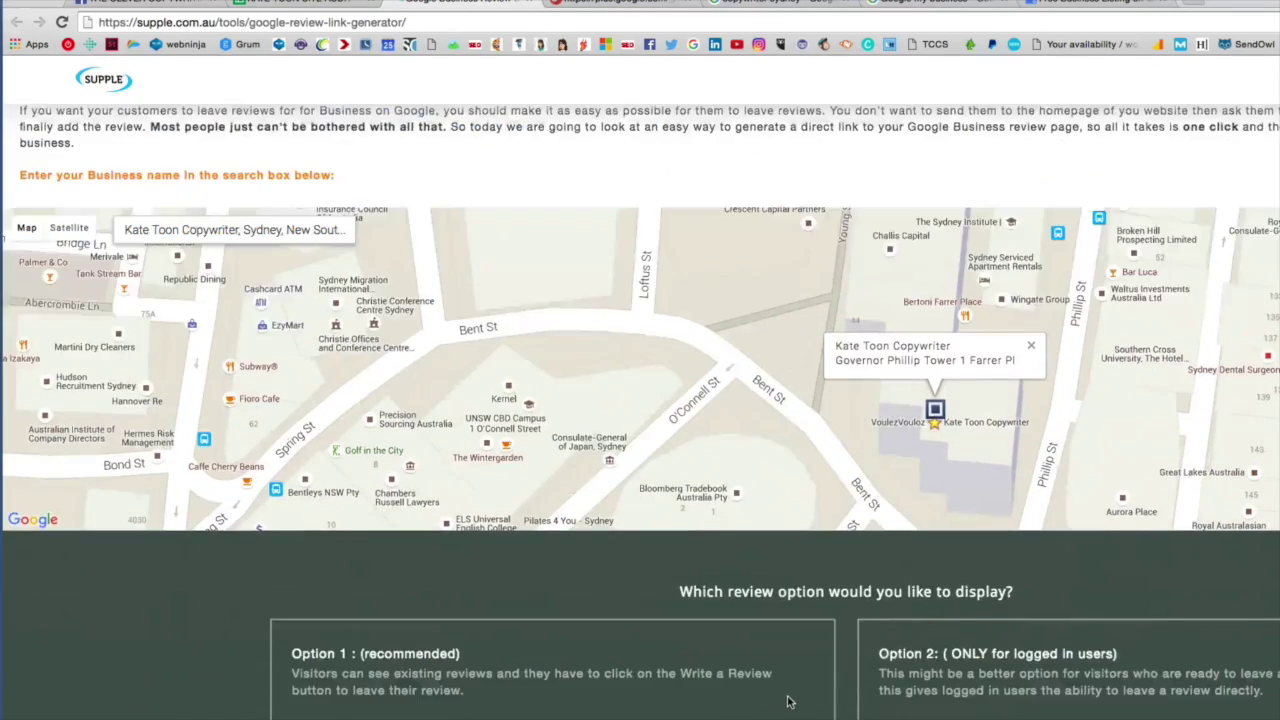
pyautogui.scroll(-2, 789, 703)
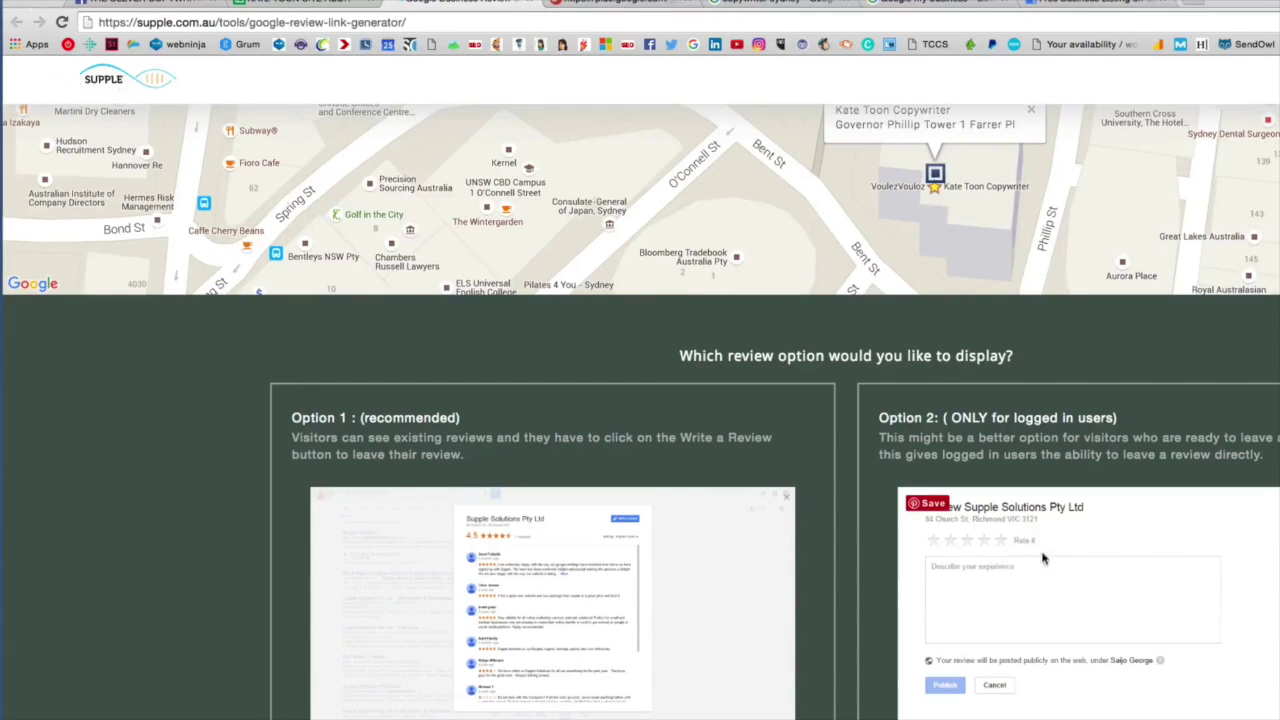
pyautogui.scroll(-3, 663, 654)
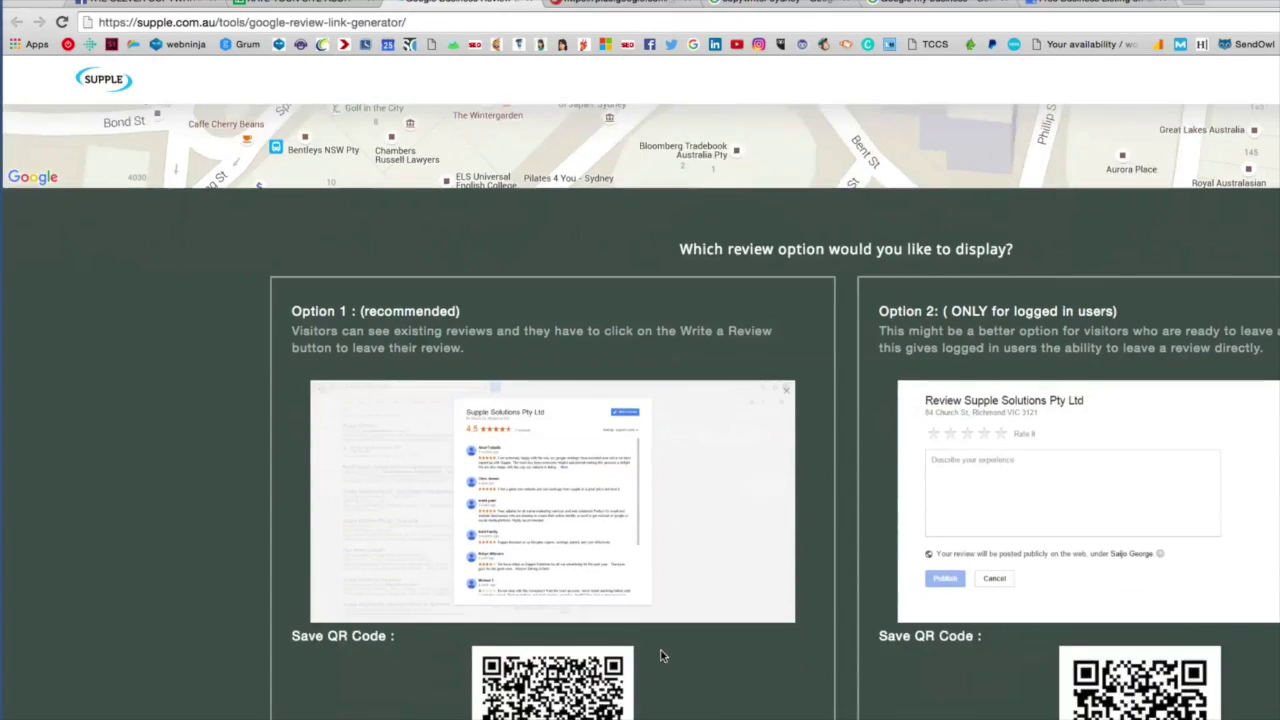
pyautogui.scroll(-3, 659, 656)
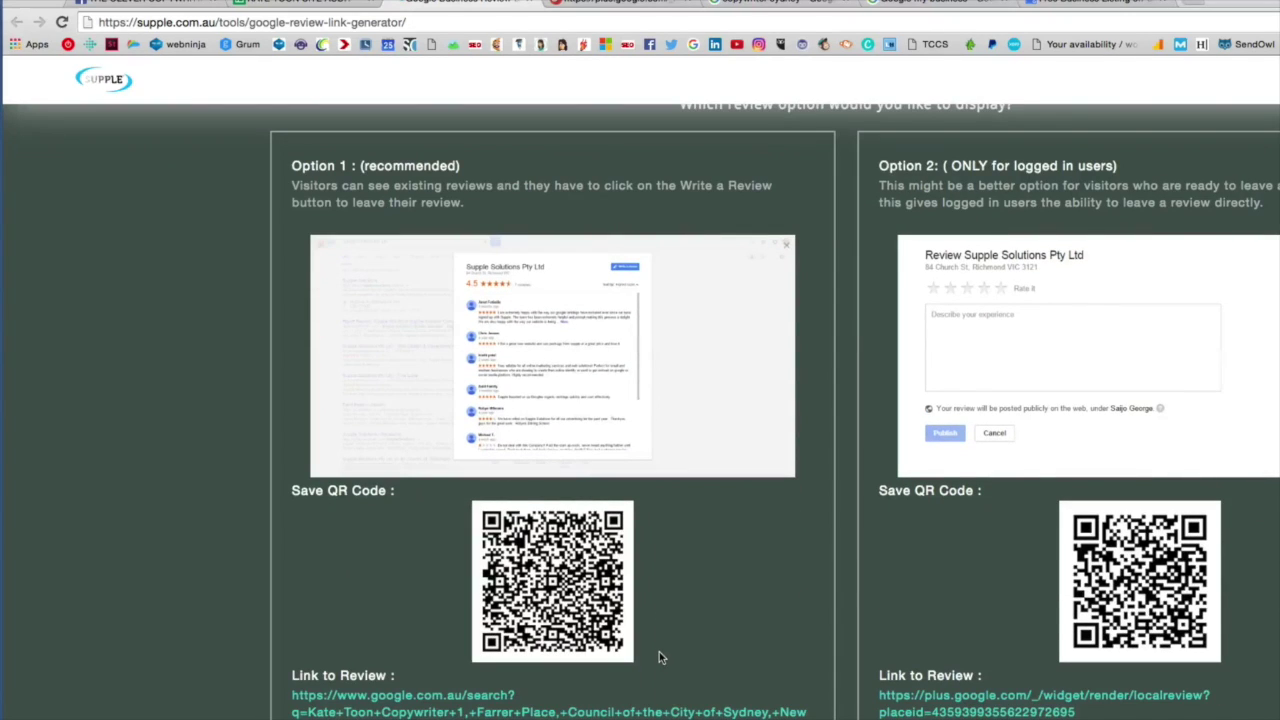
pyautogui.click(430, 696)
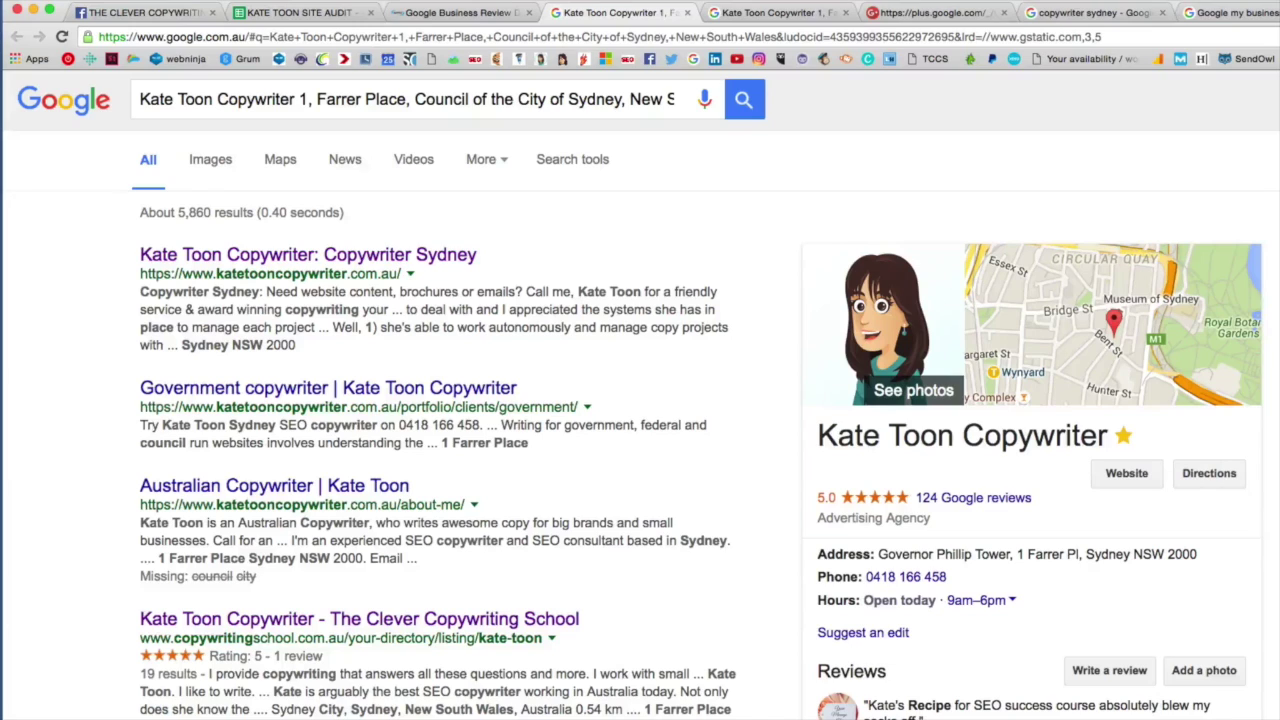
# Choose 'Write a review' on Kate Toon Copywriter's 5.0-rated Google listing.
pyautogui.click(1112, 677)
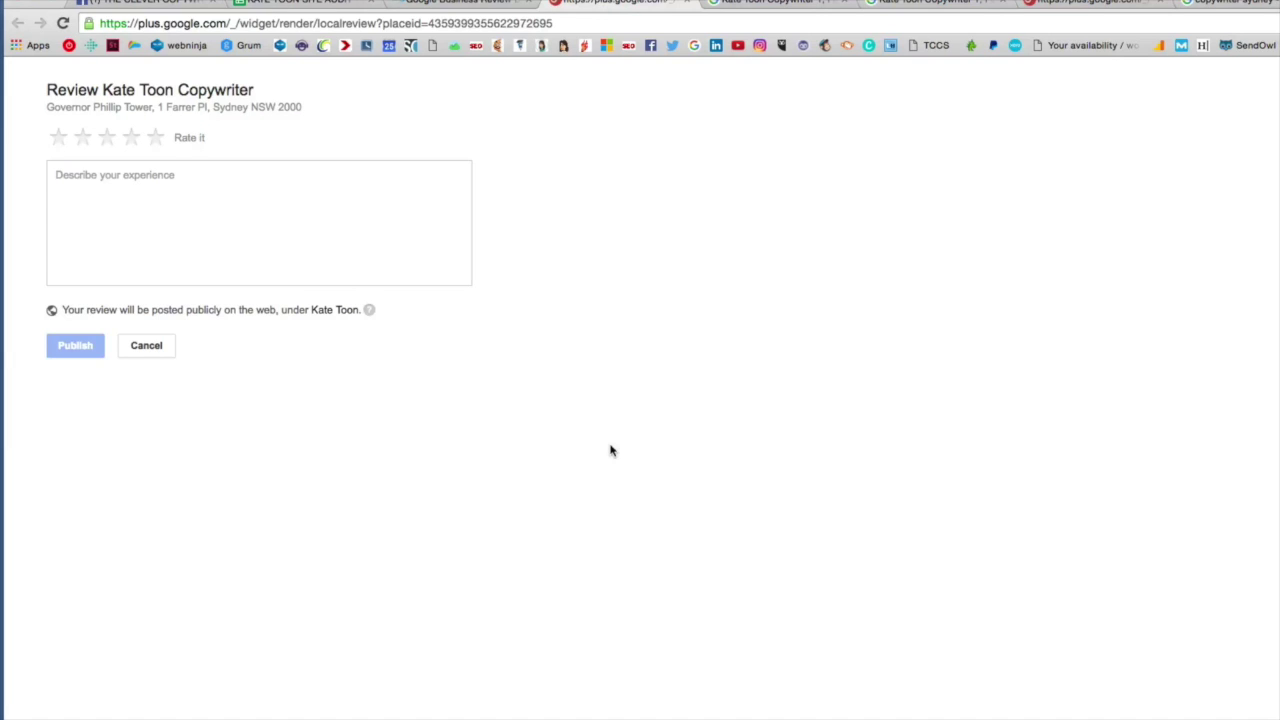
# Go back to the Supple generator tab and review Kate Toon Copywriter's QR codes and links.
pyautogui.click(463, 6)
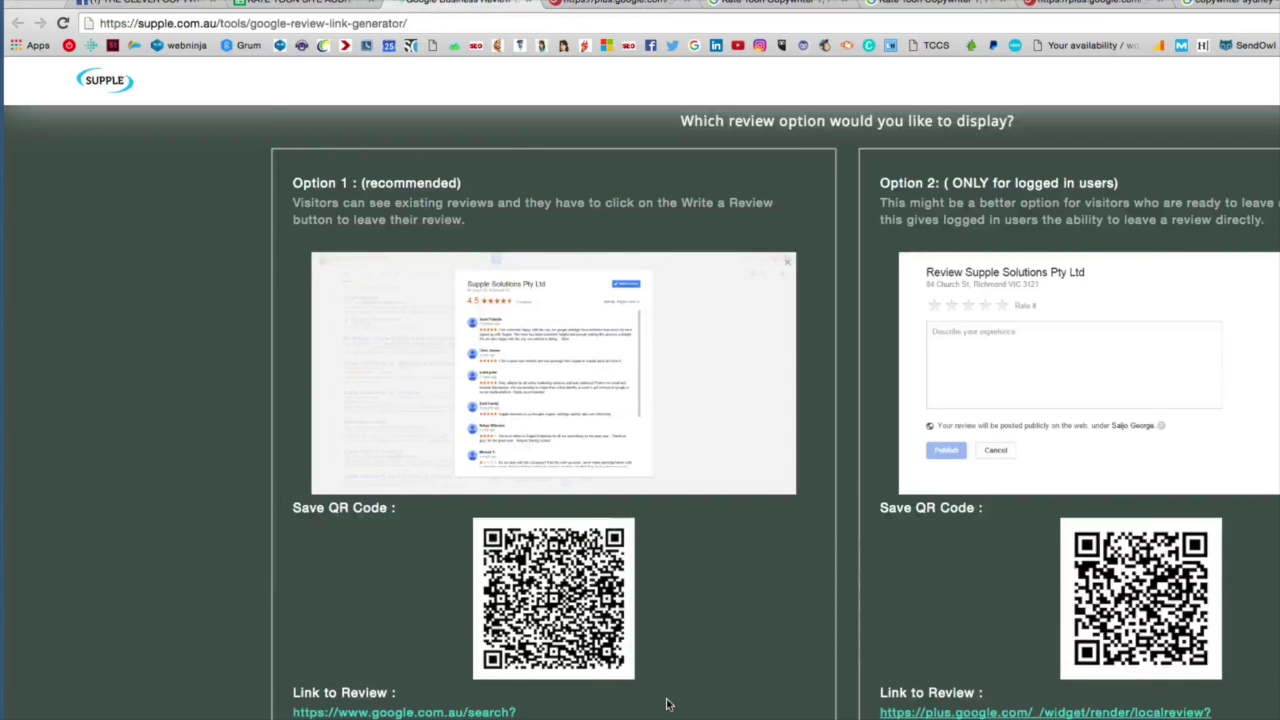
pyautogui.scroll(-3, 660, 669)
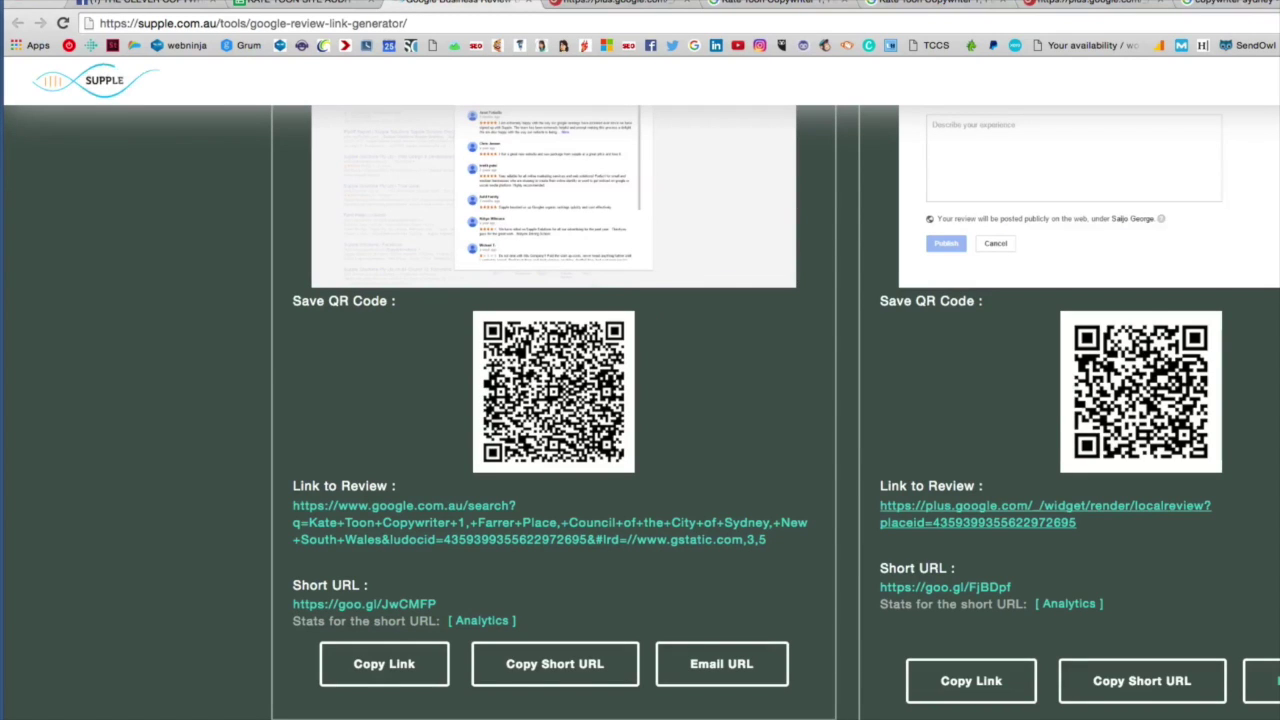
pyautogui.scroll(4, 660, 400)
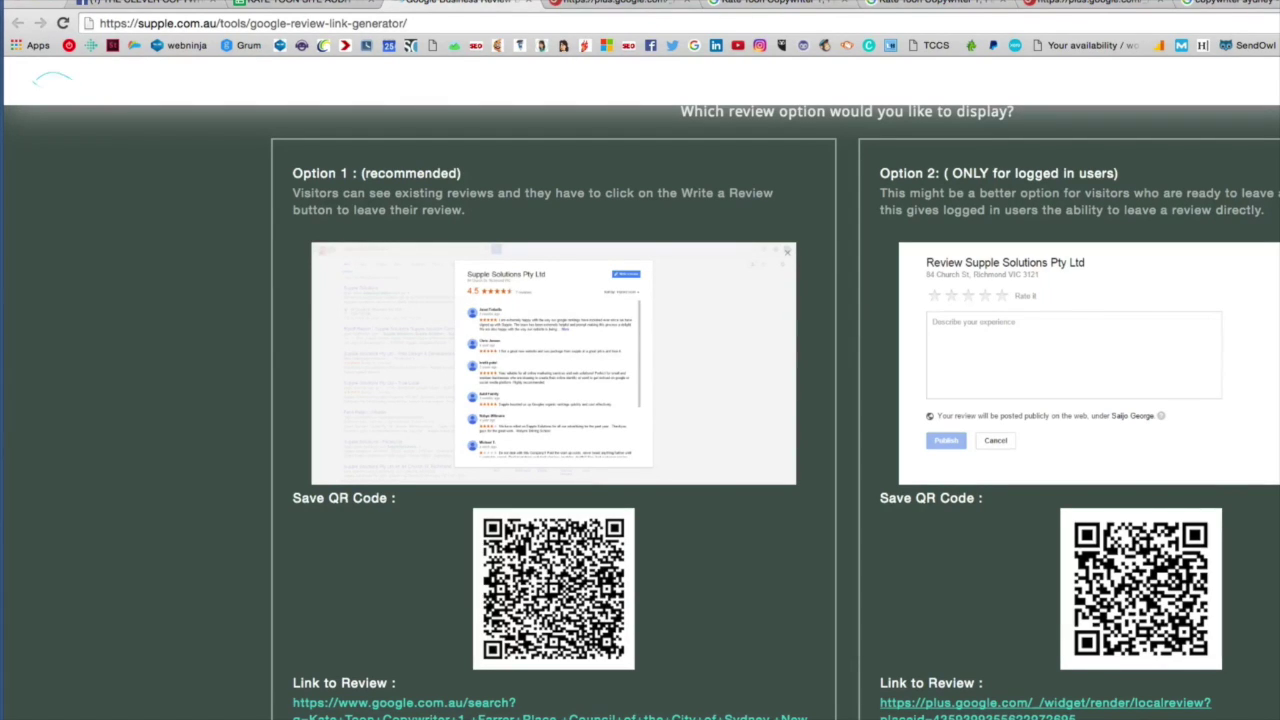
pyautogui.scroll(10, 640, 400)
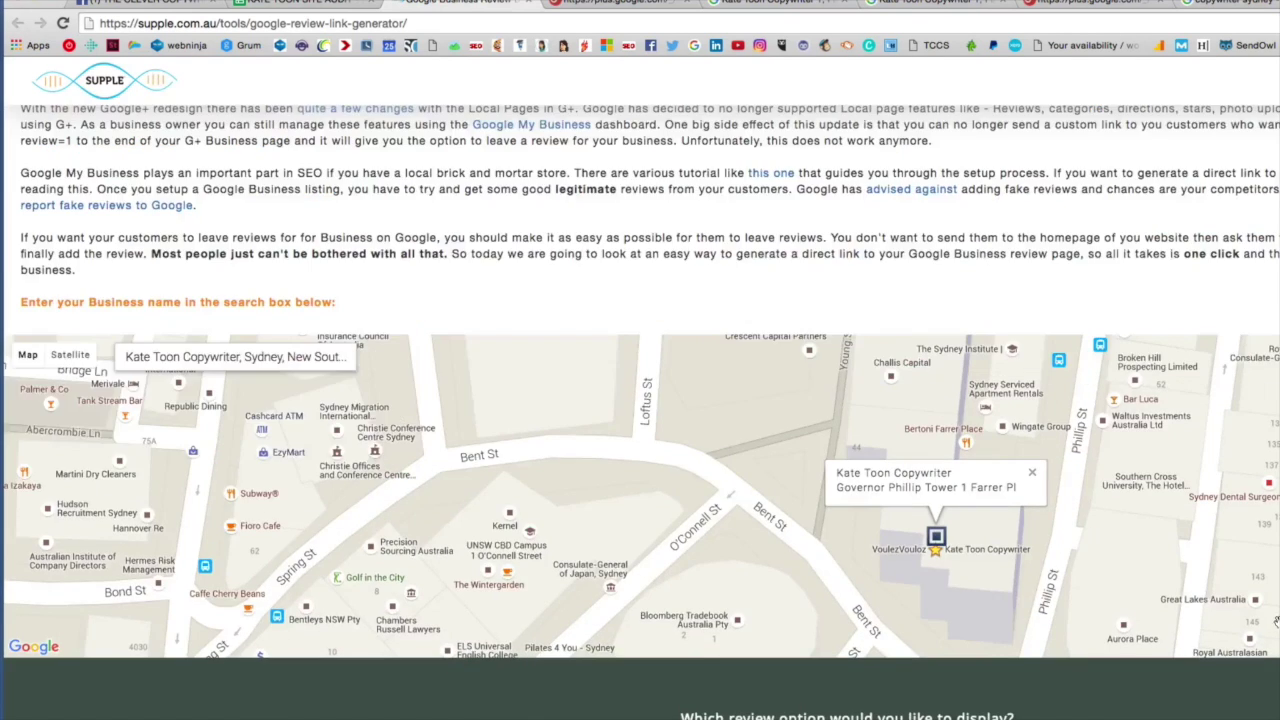
pyautogui.scroll(5, 1275, 621)
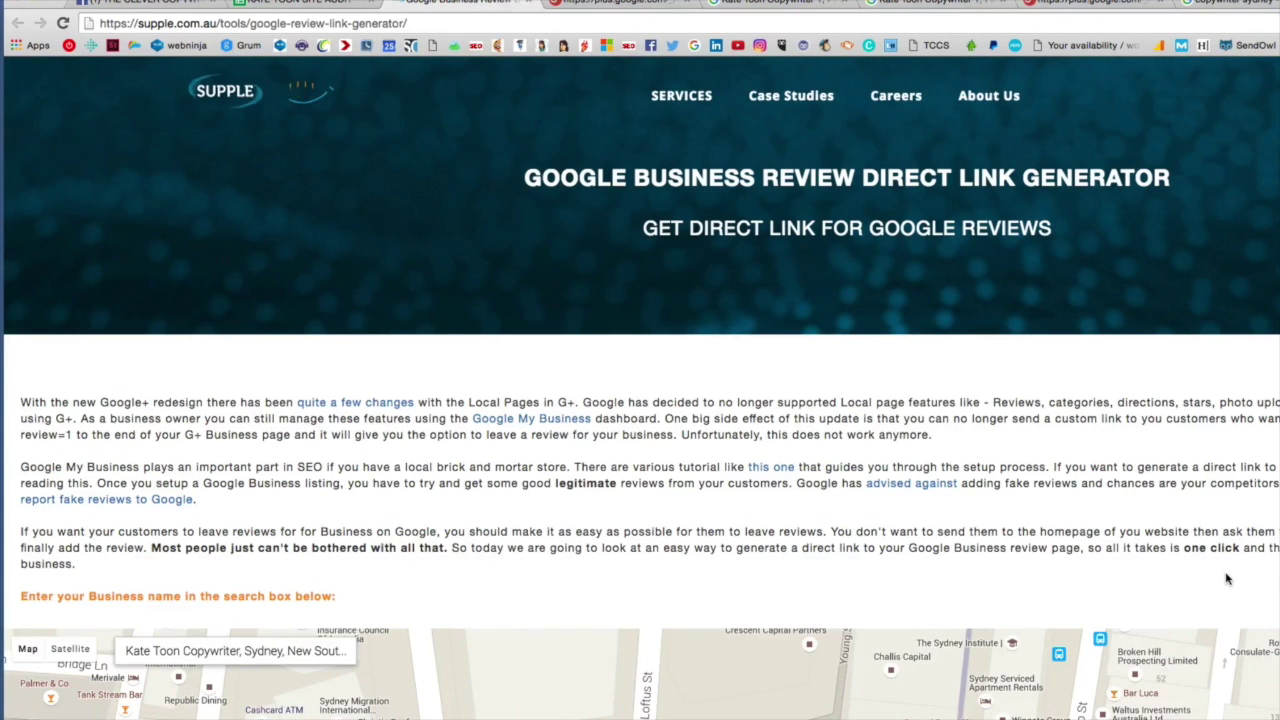